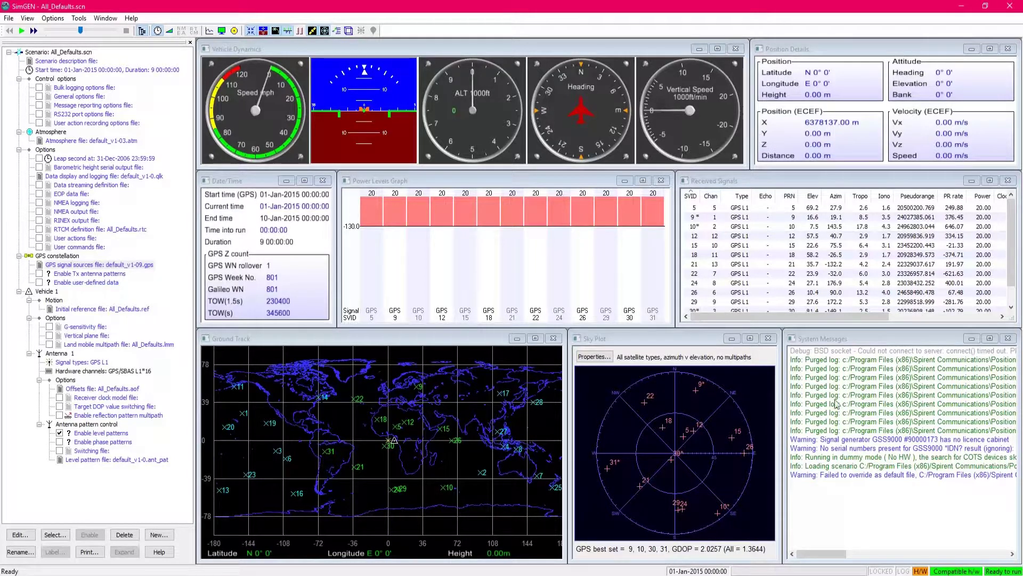
Switch to the Engineering Layout and narrow the Sky Plot panel from its left side
left_click(832, 51)
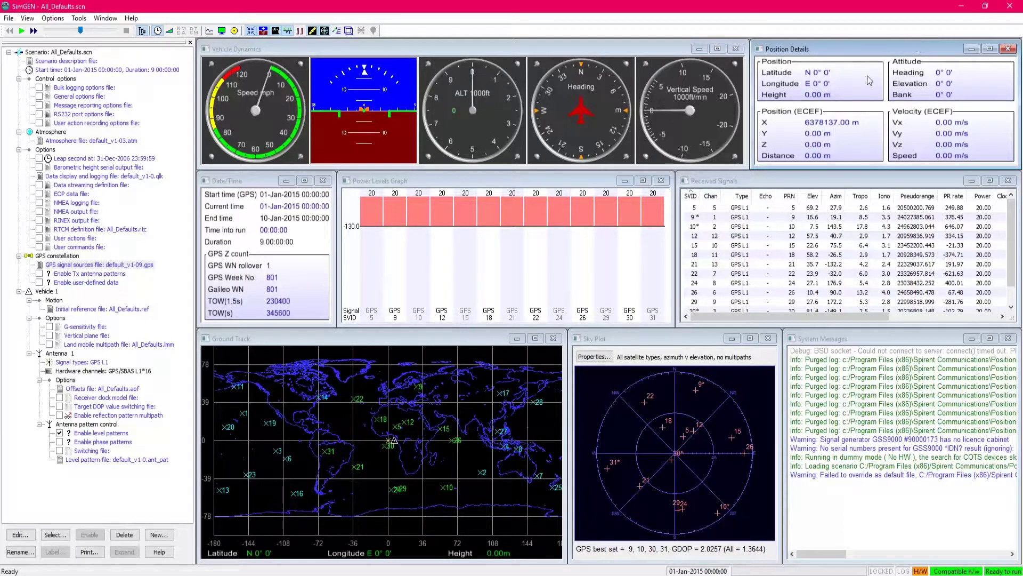
left_click(791, 183)
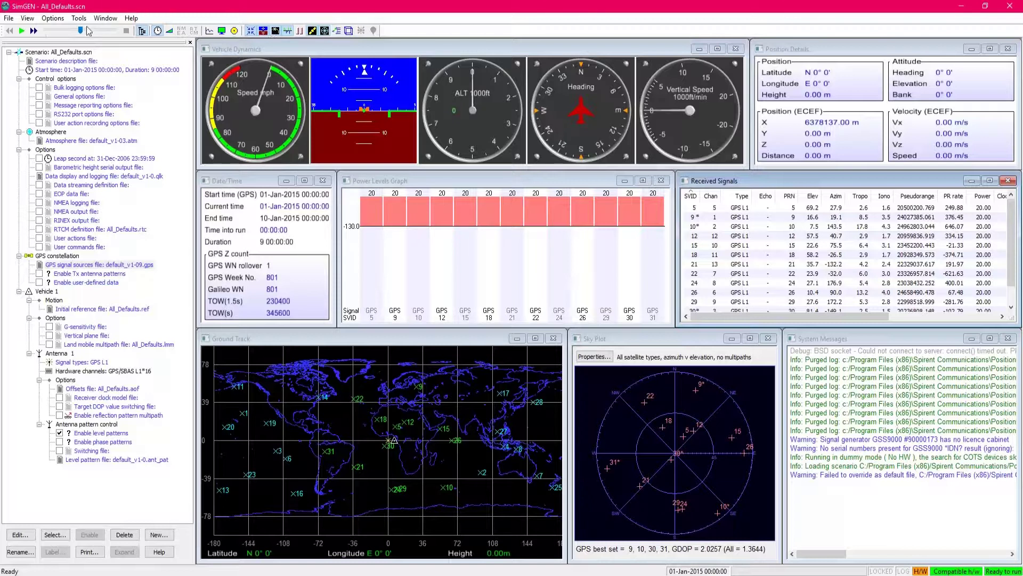
left_click(105, 18)
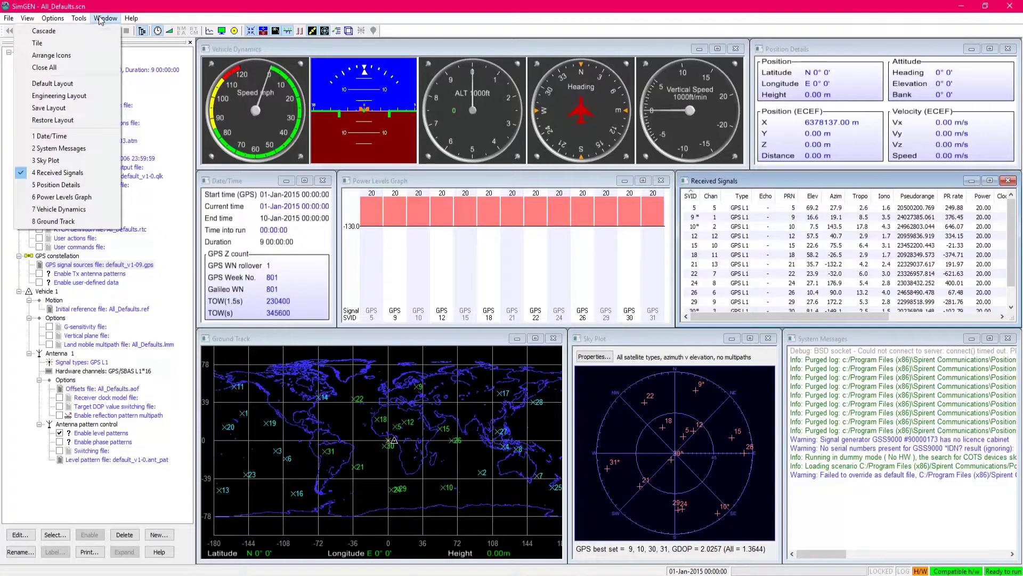
left_click(88, 95)
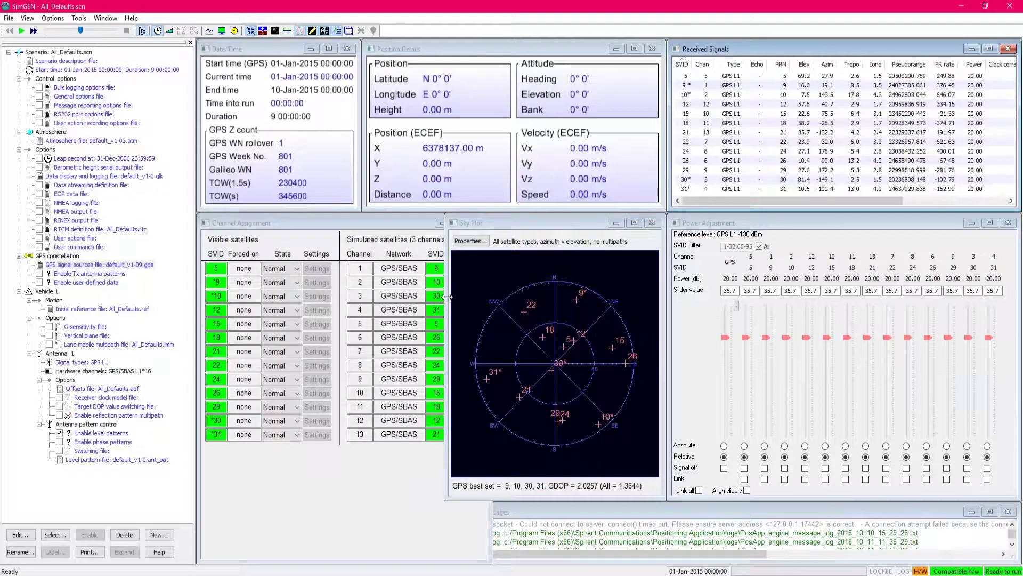
left_click_drag(448, 298, 499, 313)
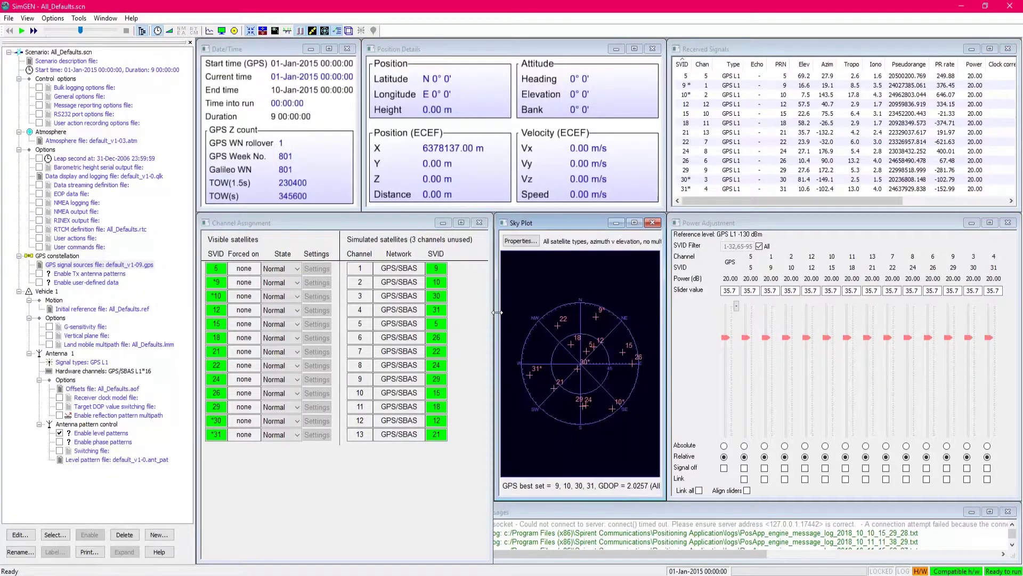
Keep satellite 5 Normal and lower all satellite power sliders together from 35.7 to 11.3
left_click(295, 269)
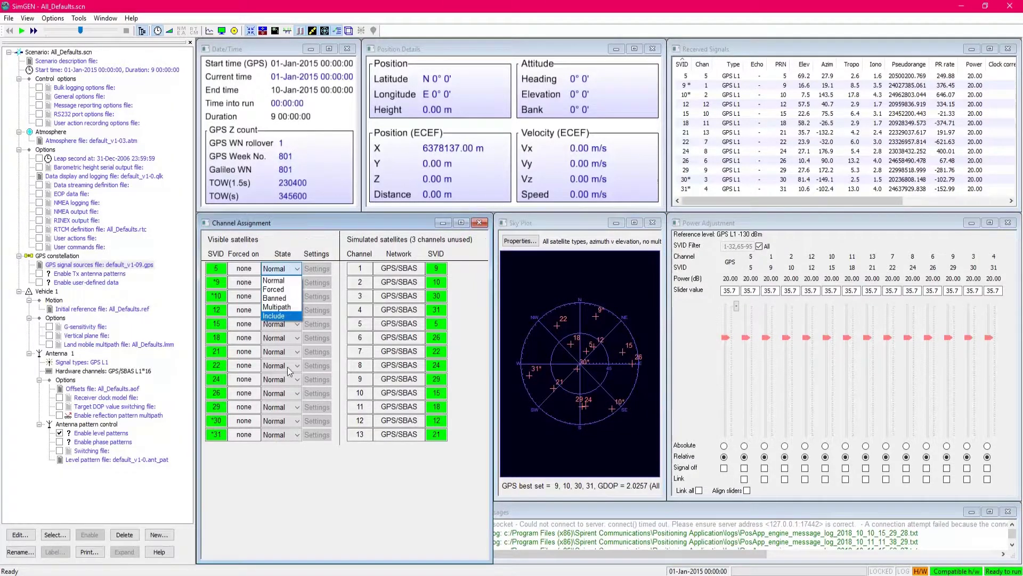
left_click(292, 483)
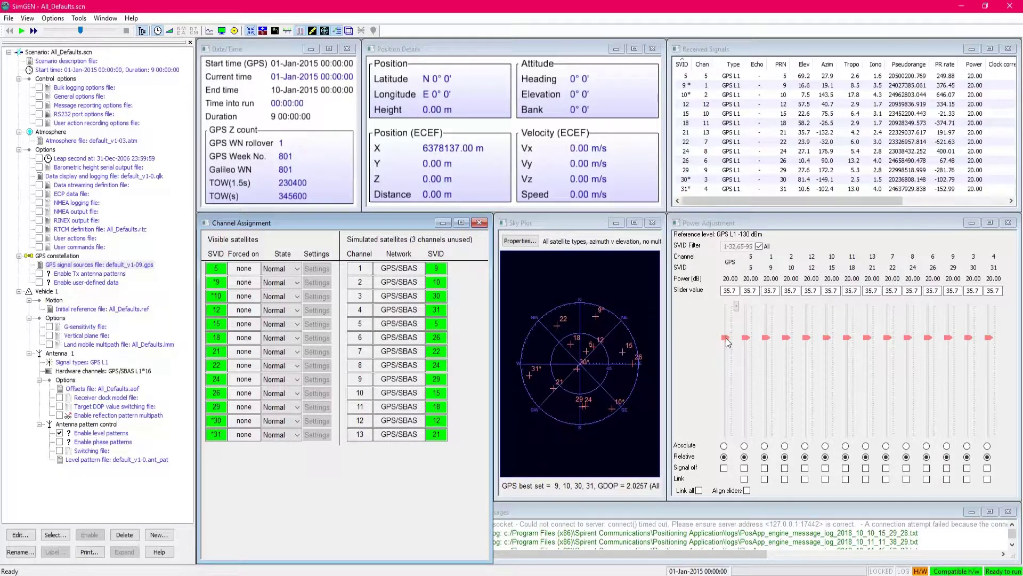
left_click_drag(725, 338, 725, 360)
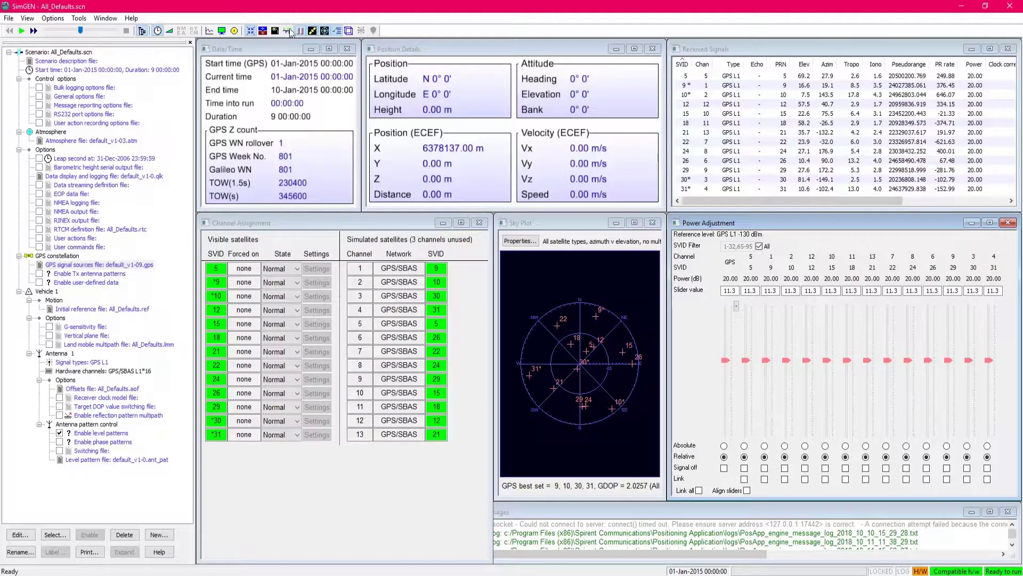
Nudge satellite 5's power down, restore the Default Layout, and close Vehicle Dynamics and Ground Track
key("Down")
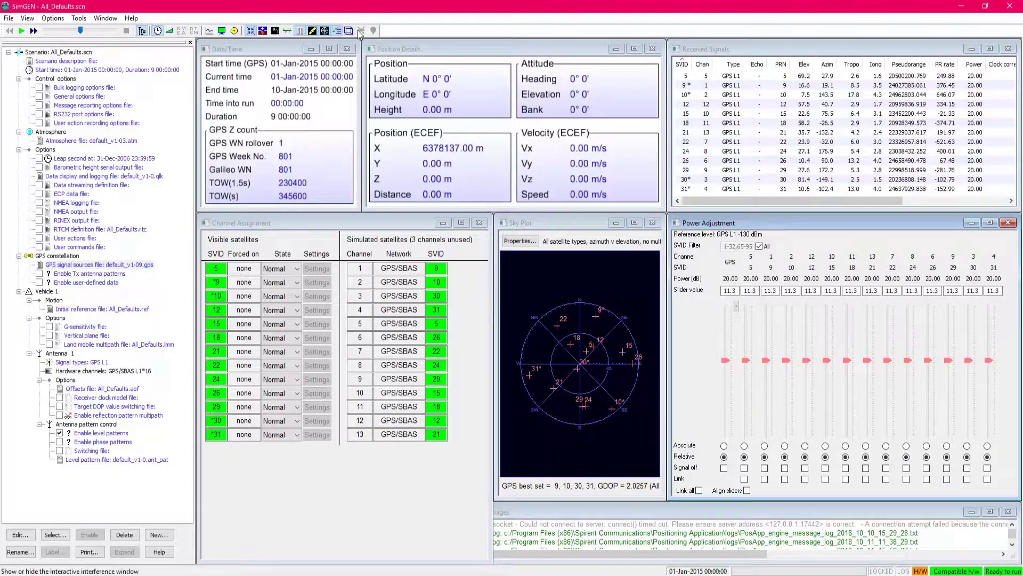
left_click(106, 18)
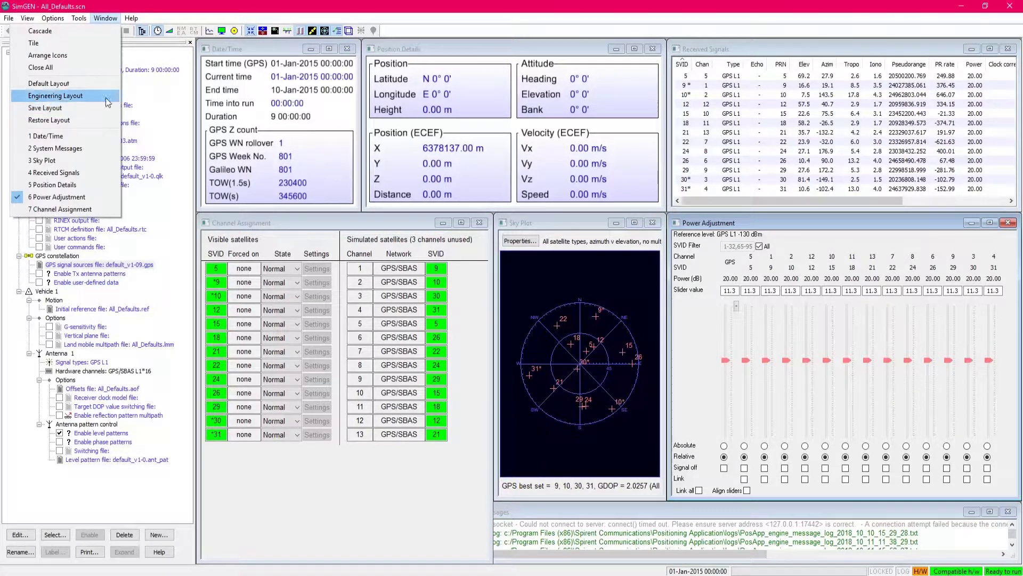
left_click(80, 84)
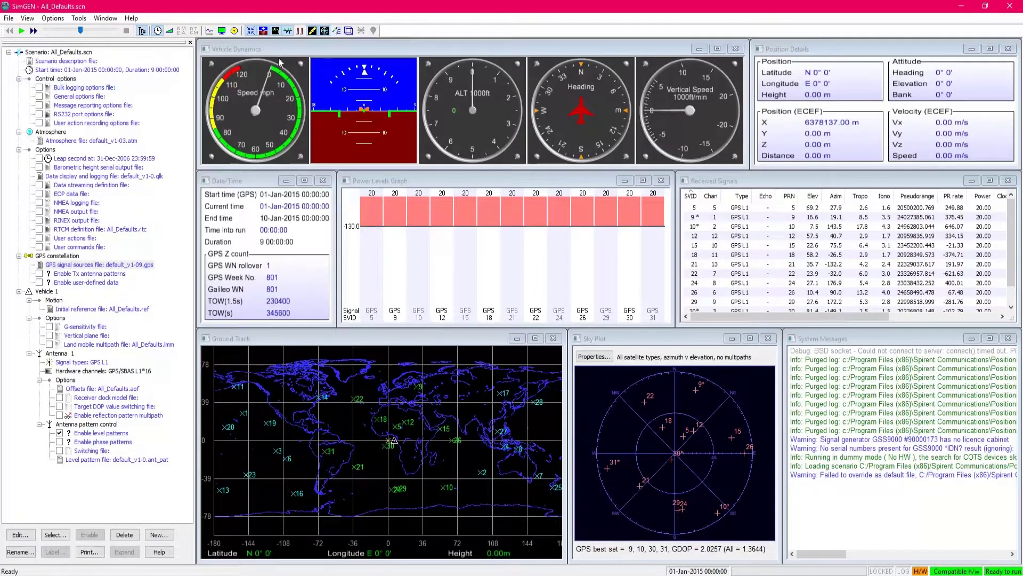
left_click(735, 49)
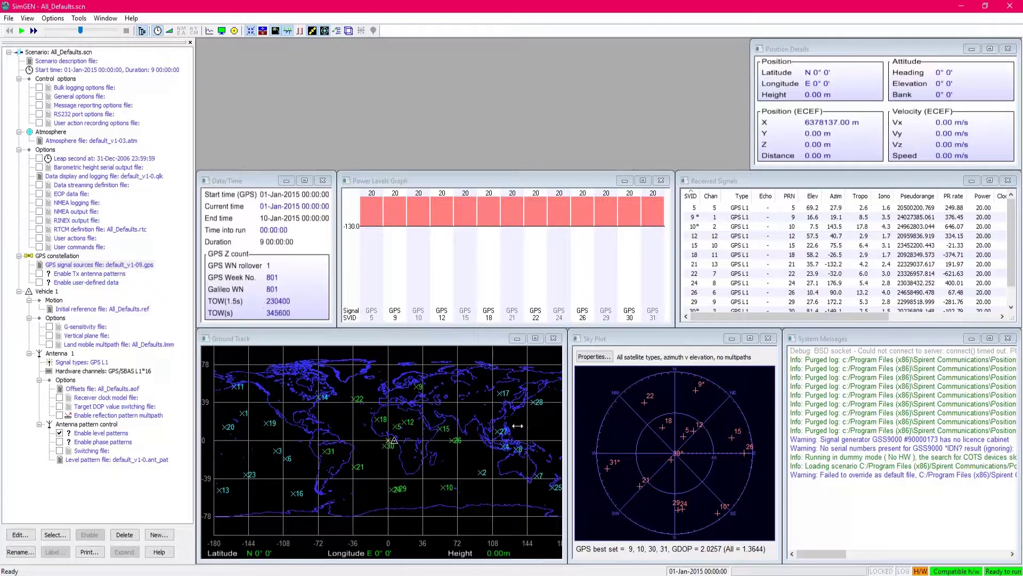
left_click(553, 338)
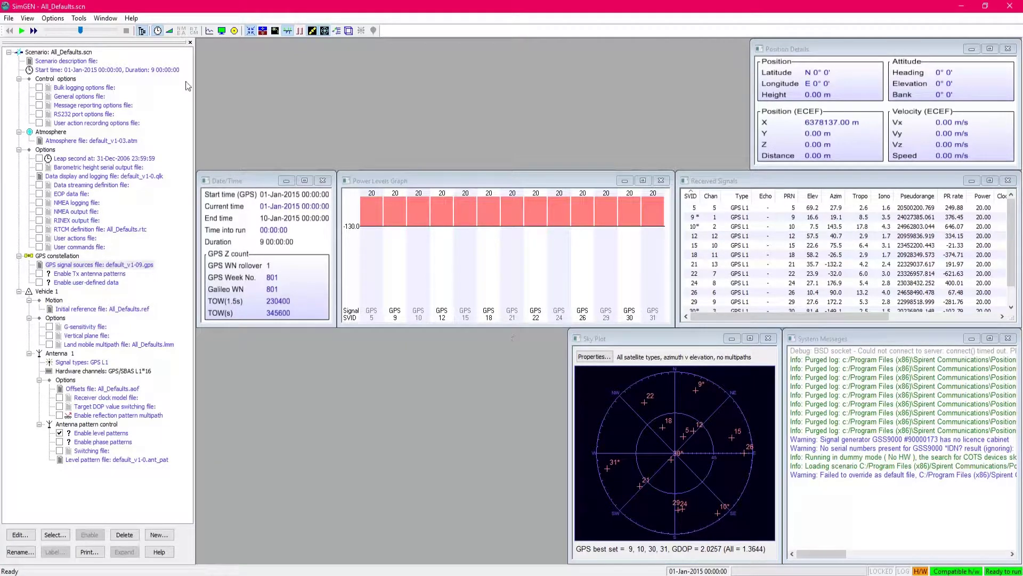
Place a widened antenna attenuation pattern view where the ground track was
left_click(349, 30)
mouse_move(609, 44)
left_mouse_down()
mouse_move(496, 174)
mouse_move(310, 332)
left_mouse_up()
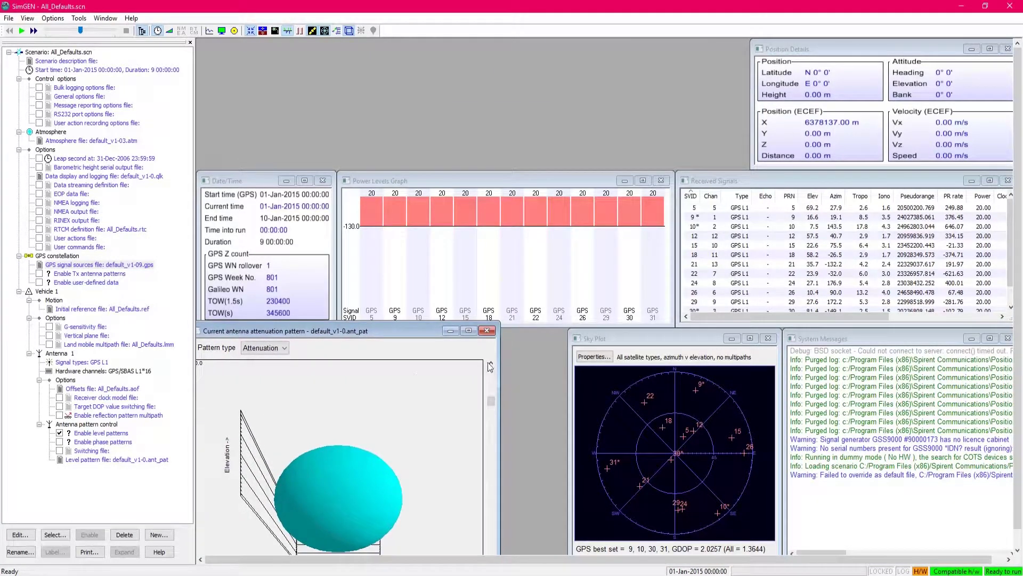
mouse_move(497, 373)
left_mouse_down()
mouse_move(573, 390)
mouse_move(573, 525)
left_mouse_up()
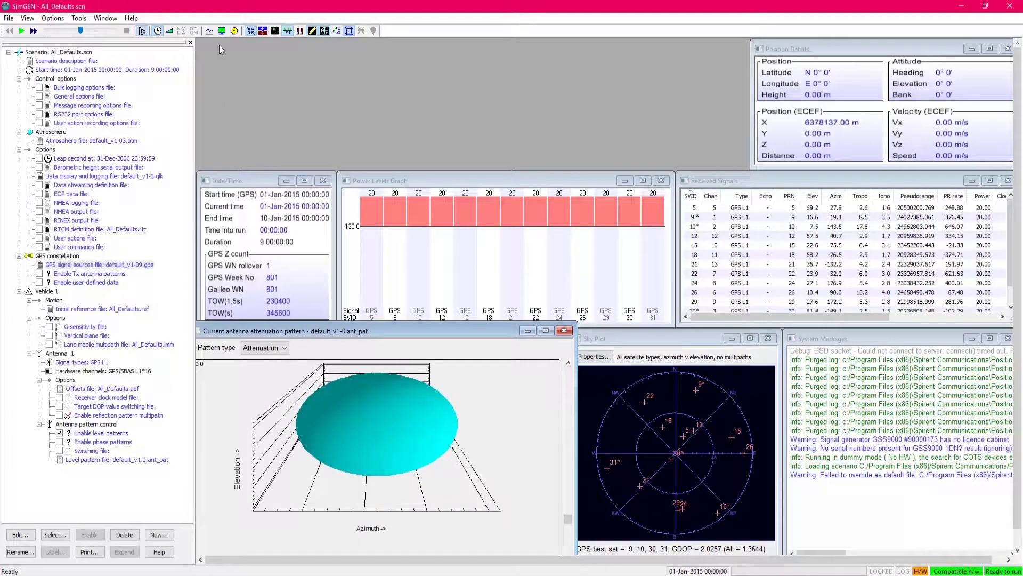
Add the Data Logging panel, then shorten and reposition it at the top
left_click(235, 31)
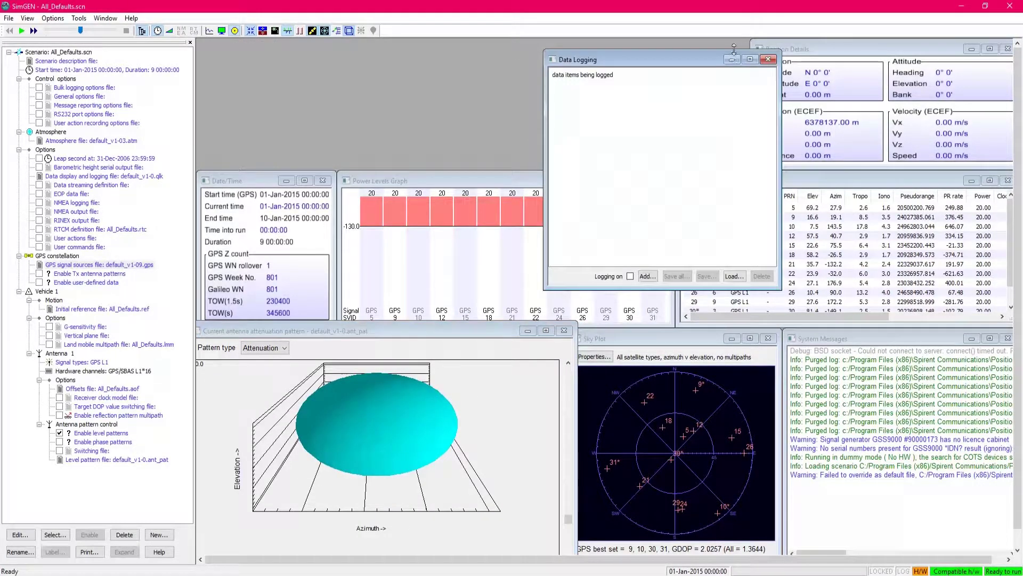
left_click_drag(631, 289, 640, 231)
left_click_drag(621, 58, 587, 44)
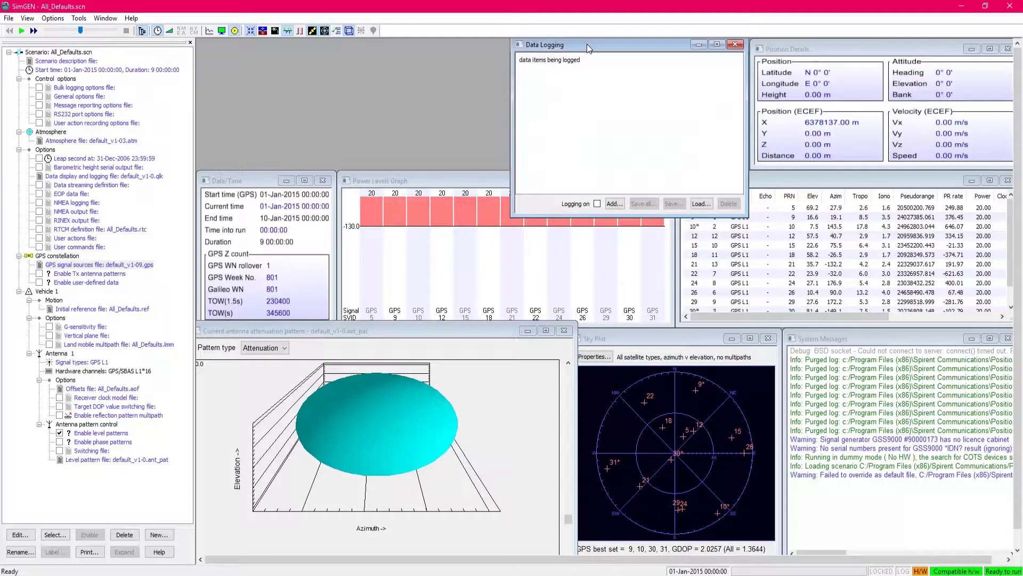
left_click_drag(606, 216, 592, 163)
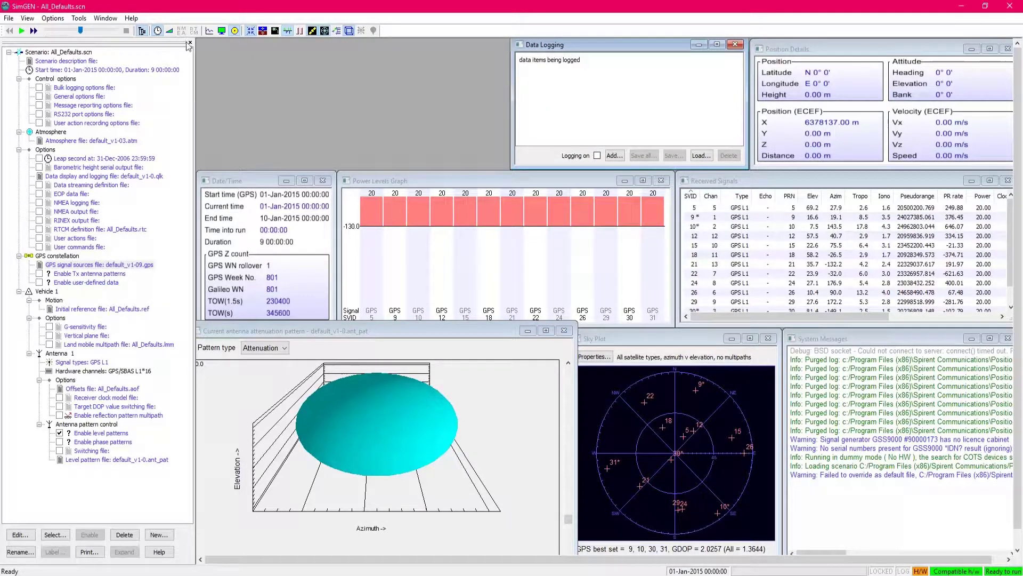
Add the Pseudorange Ramps panel in the empty top-left space, wider and shorter
left_click(169, 31)
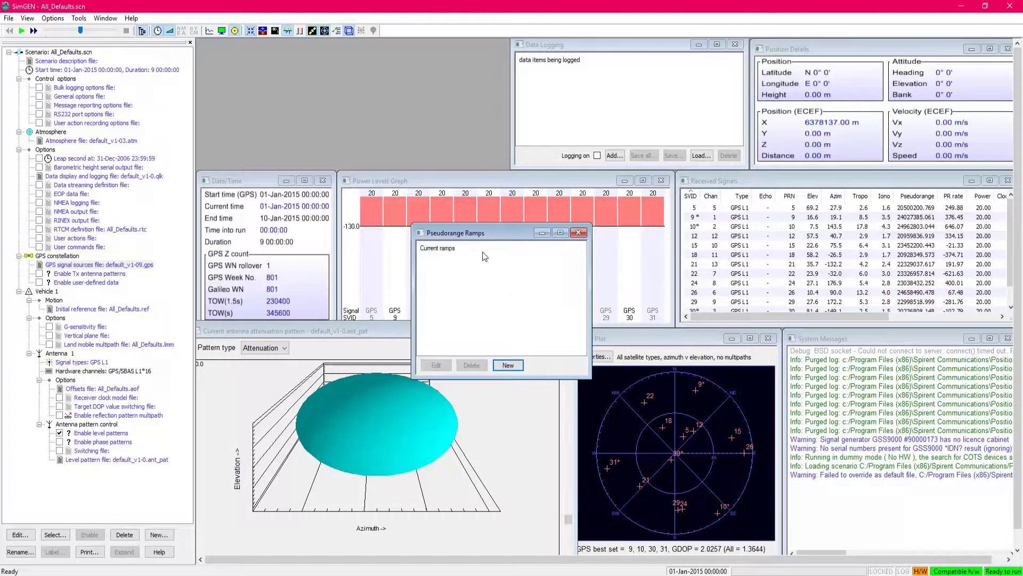
left_click_drag(472, 240, 256, 56)
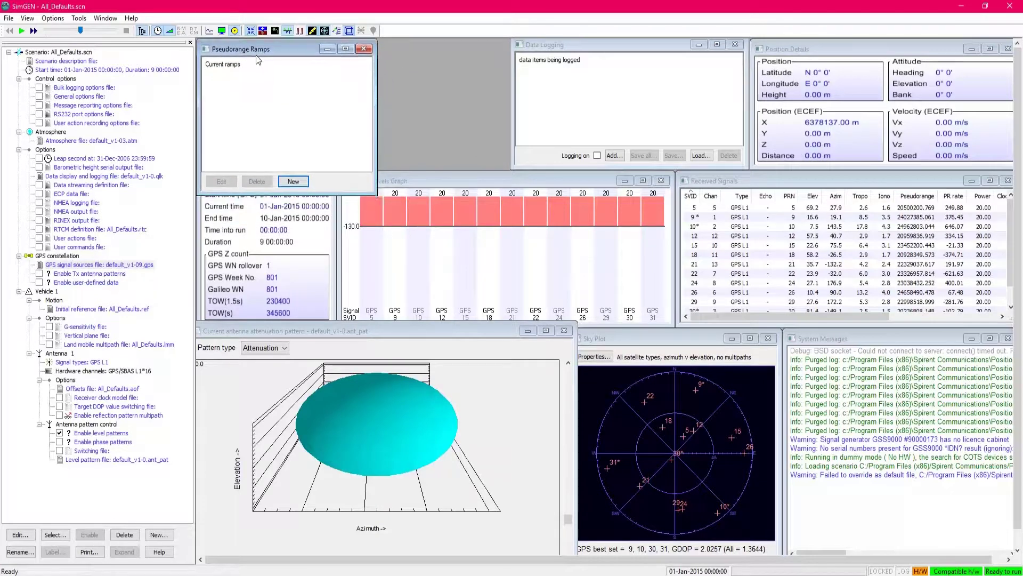
left_click_drag(373, 123, 508, 121)
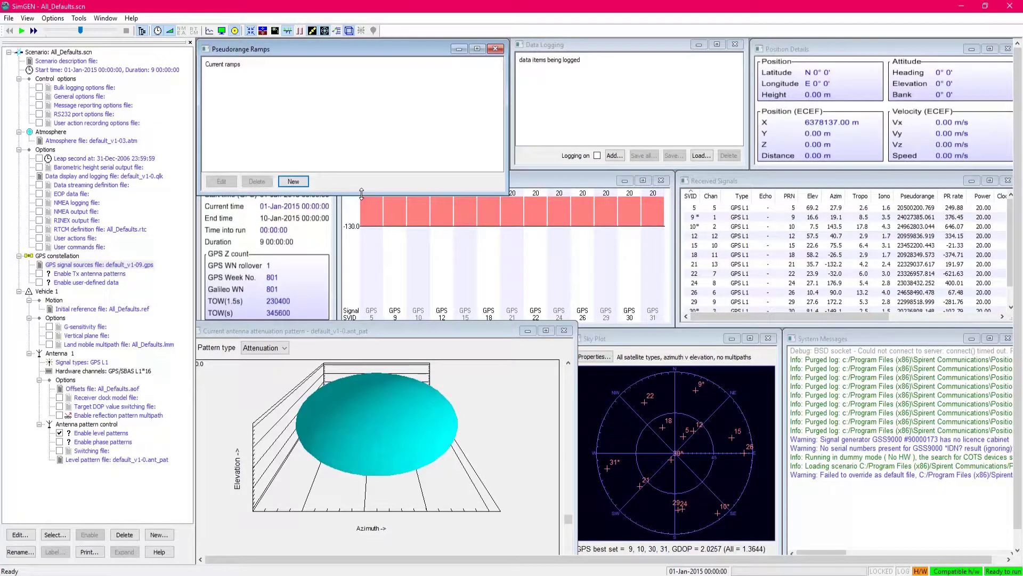
left_click_drag(355, 195, 354, 169)
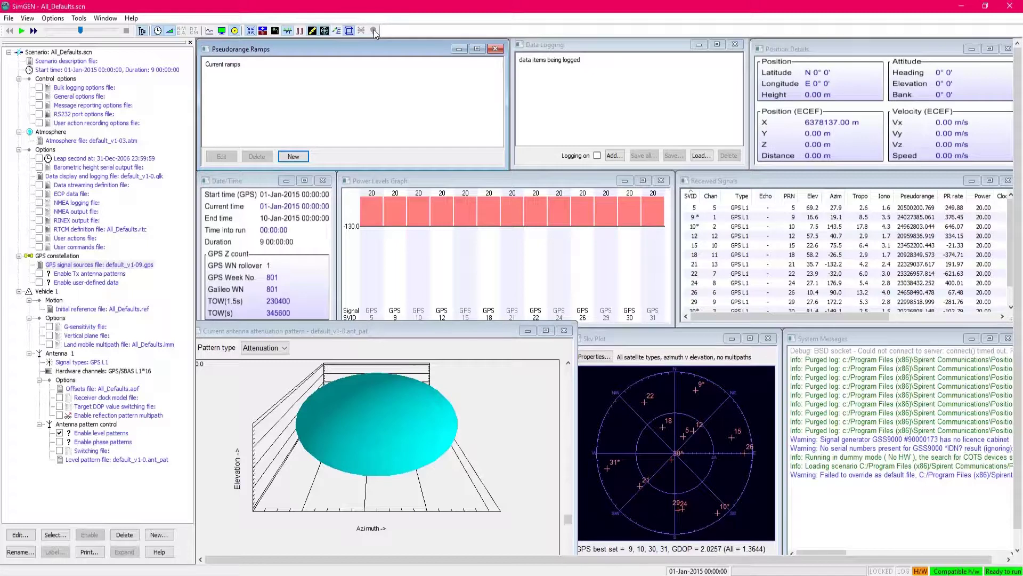
Decline saving the window layout and drag the Power Levels Graph top edge up slightly
left_click(106, 18)
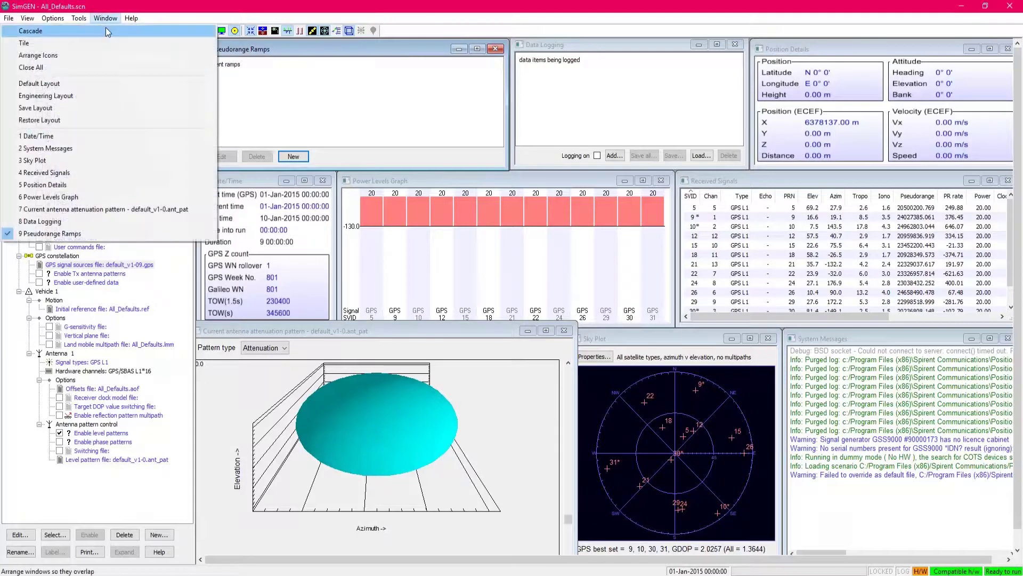
left_click(106, 107)
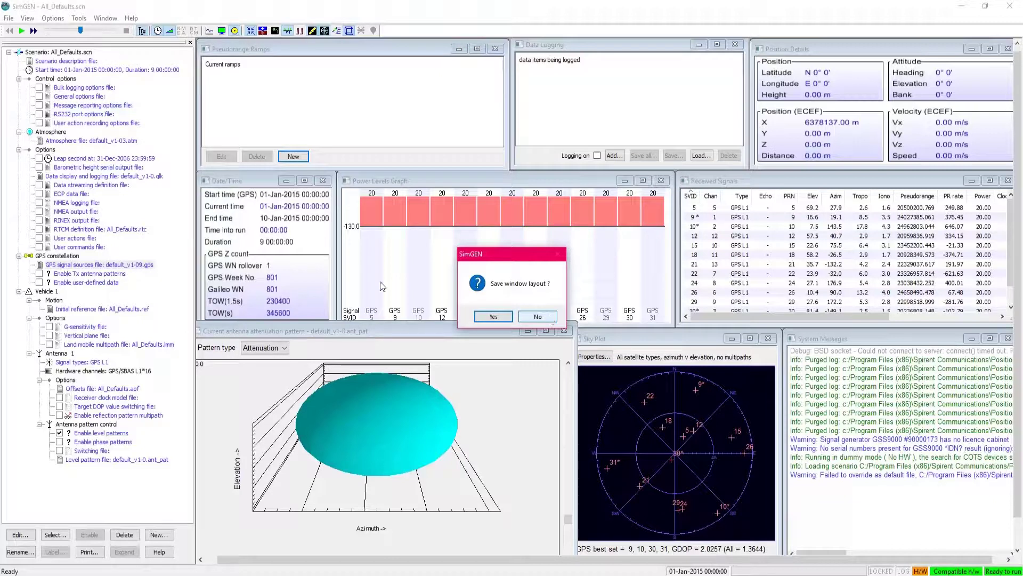
left_click(537, 317)
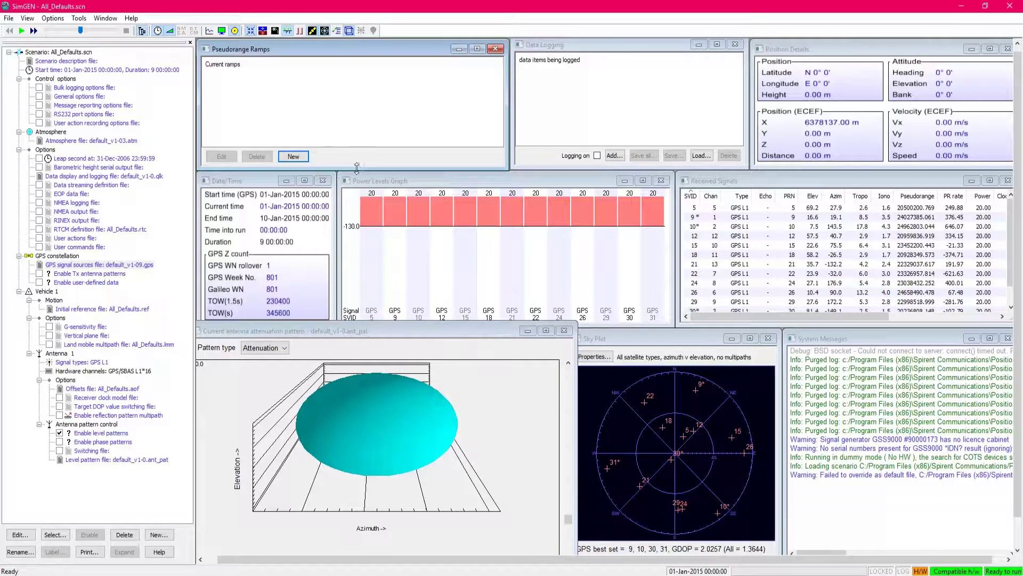
left_click_drag(359, 171, 361, 171)
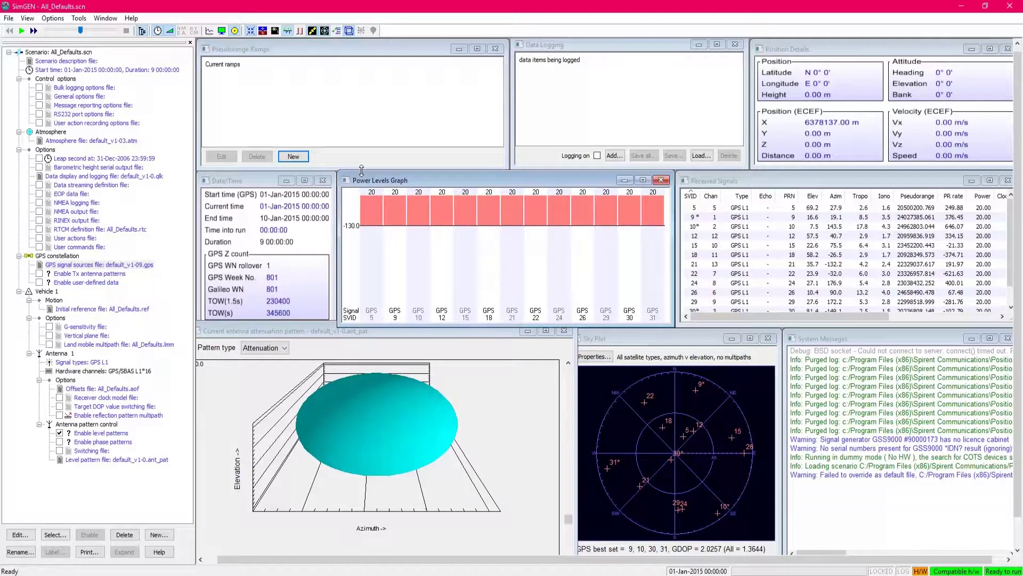